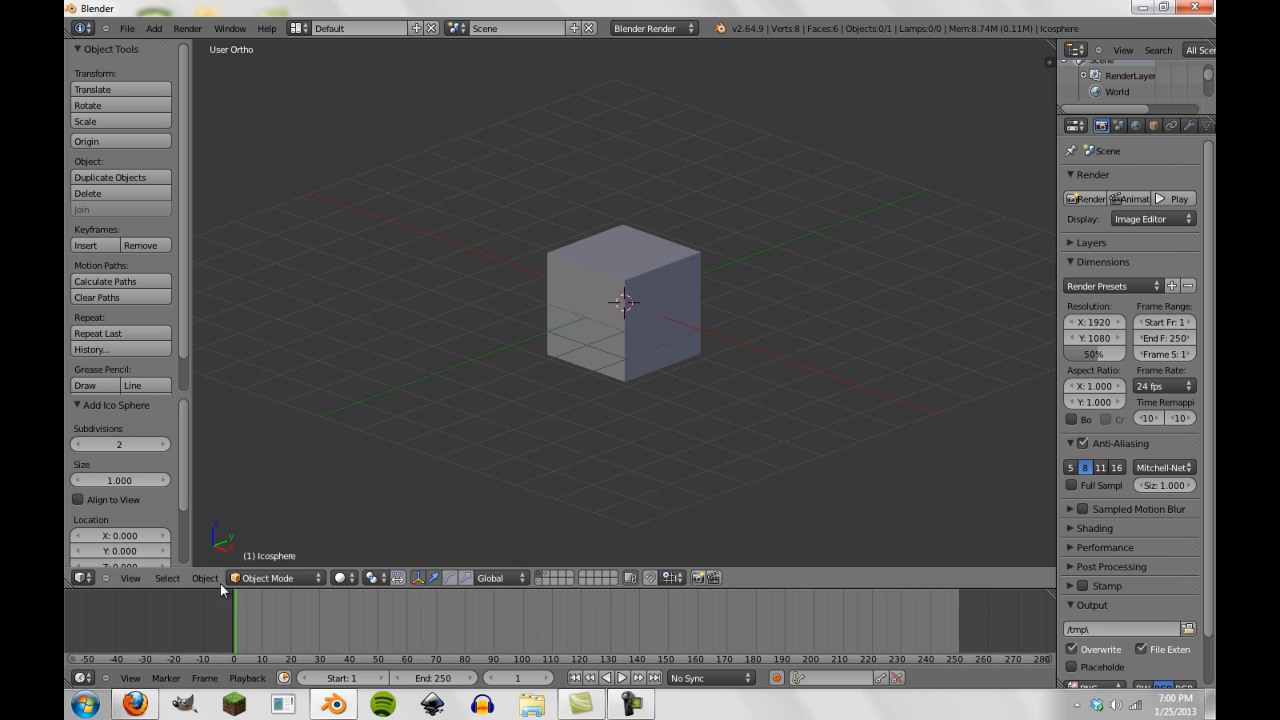
Look through an empty layer, layer 11 with the icosphere and layer 2 with the cone.
left_click(605, 575)
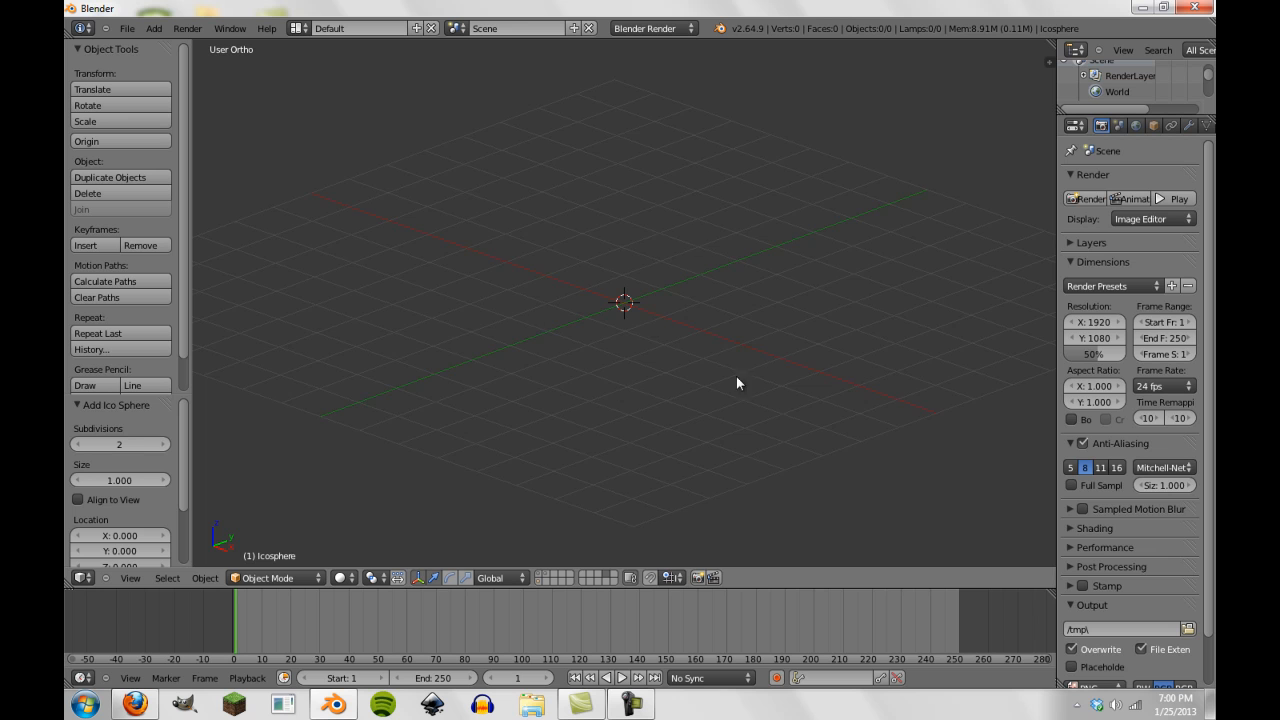
left_click(538, 580)
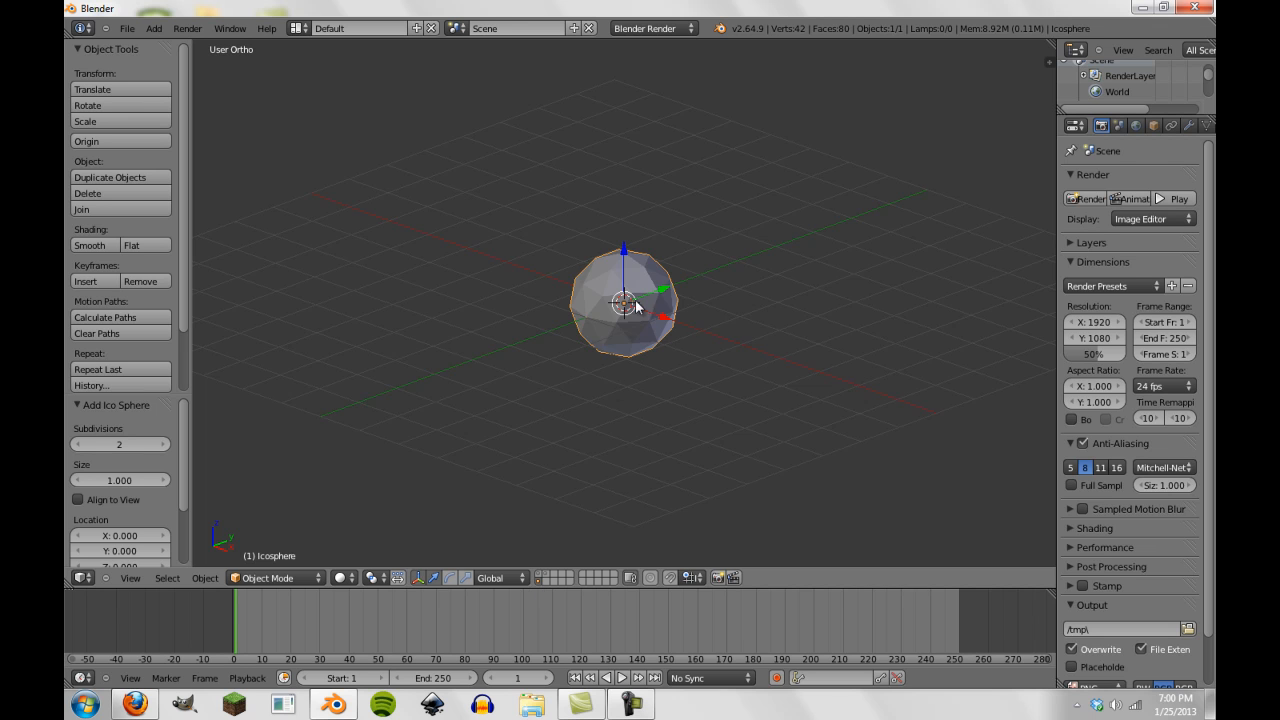
left_click(544, 574)
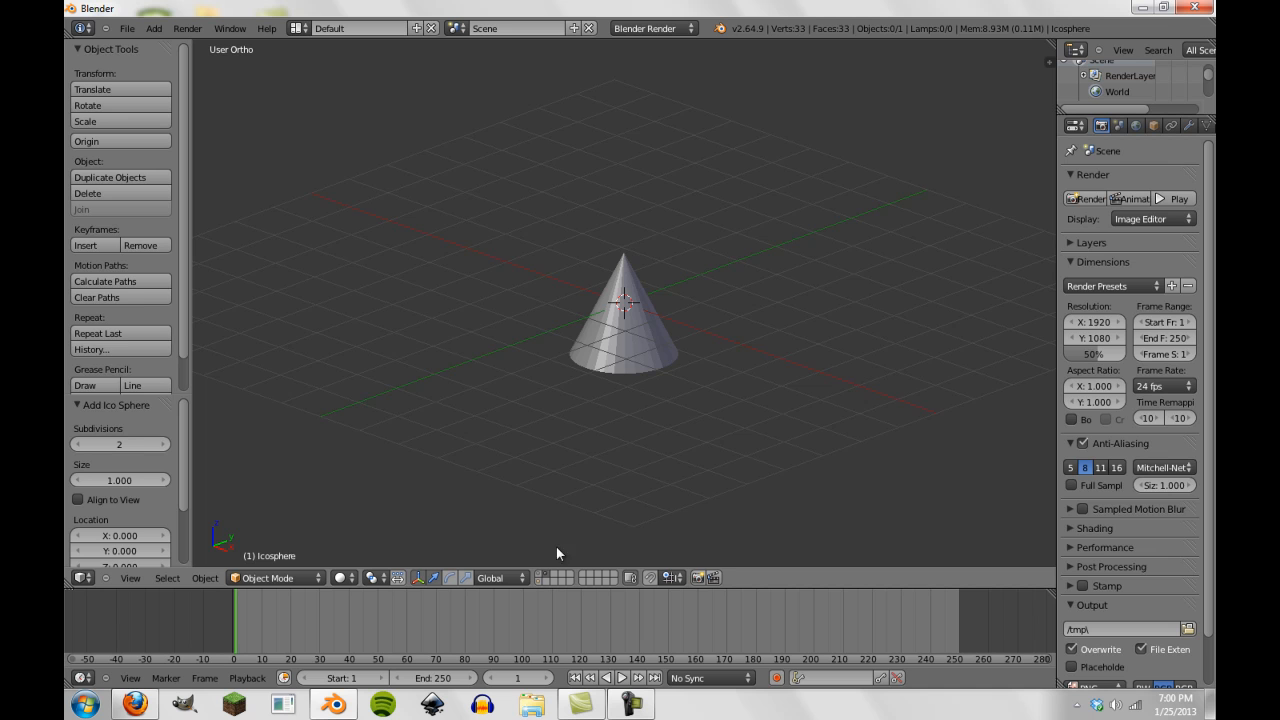
Select the cone on layer 2, and select the cube on layer 1.
right_click(618, 338)
left_click(539, 574)
right_click(597, 345)
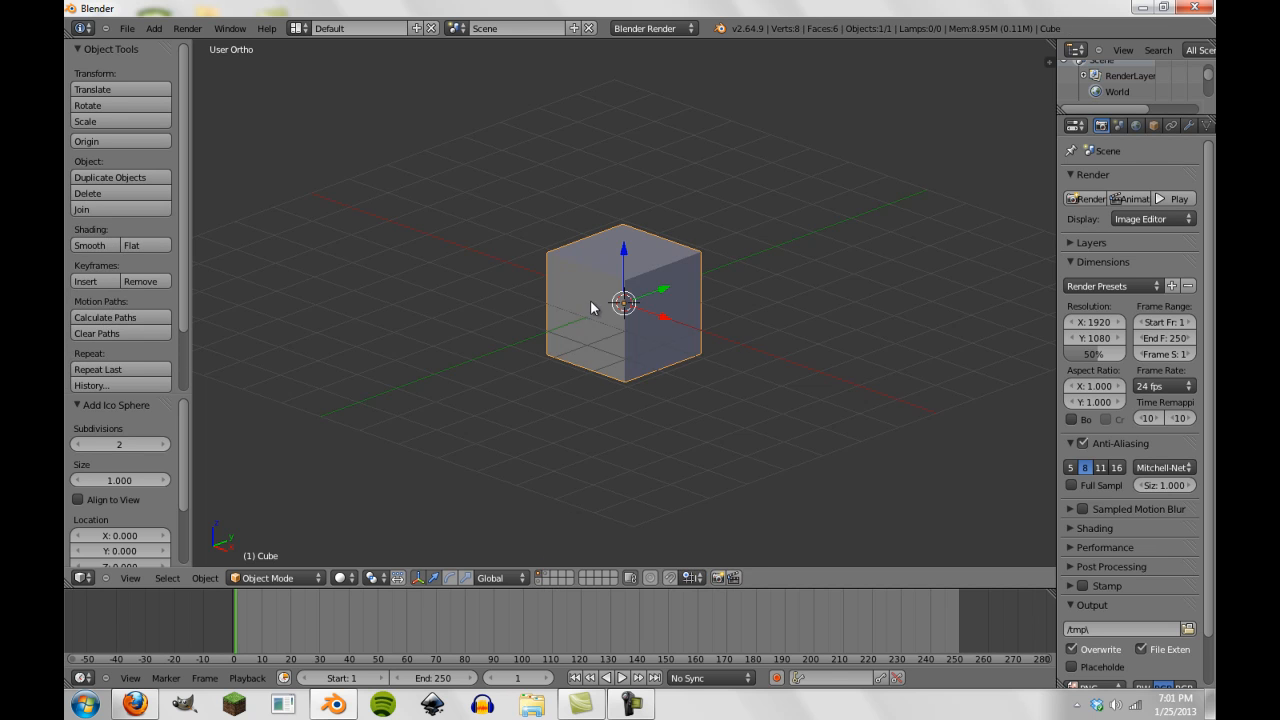
key("a")
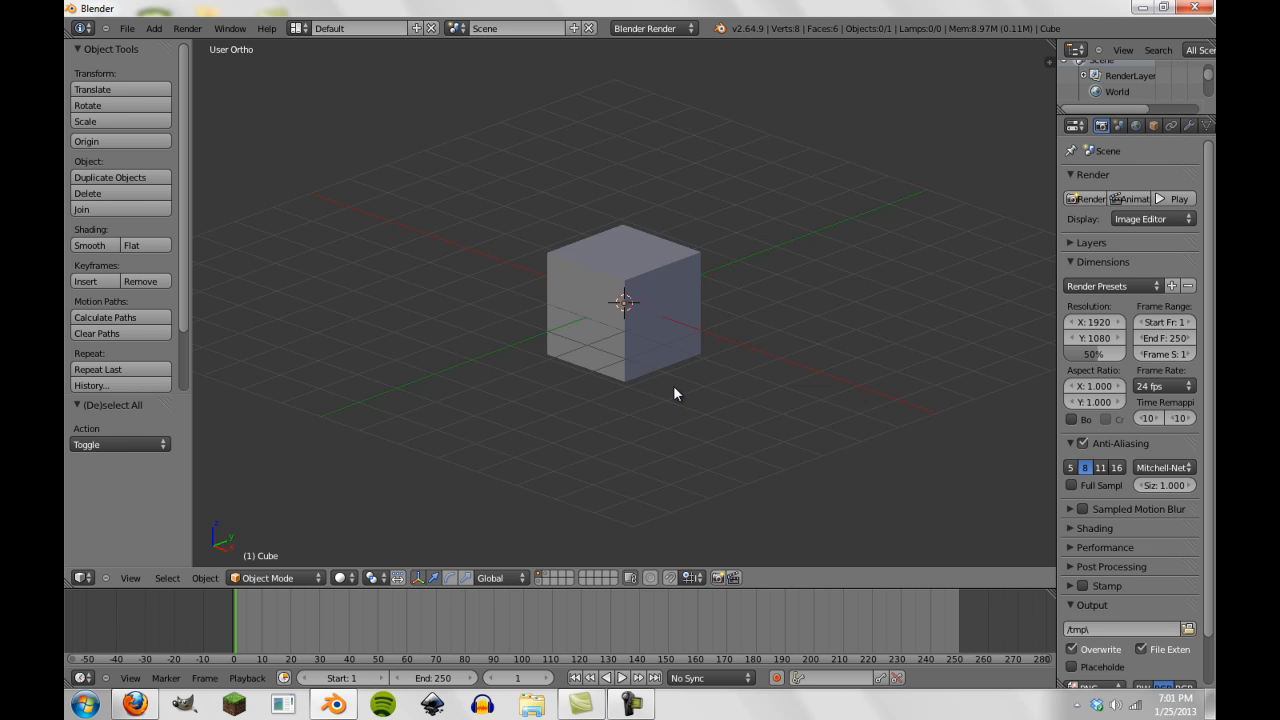
right_click(648, 344)
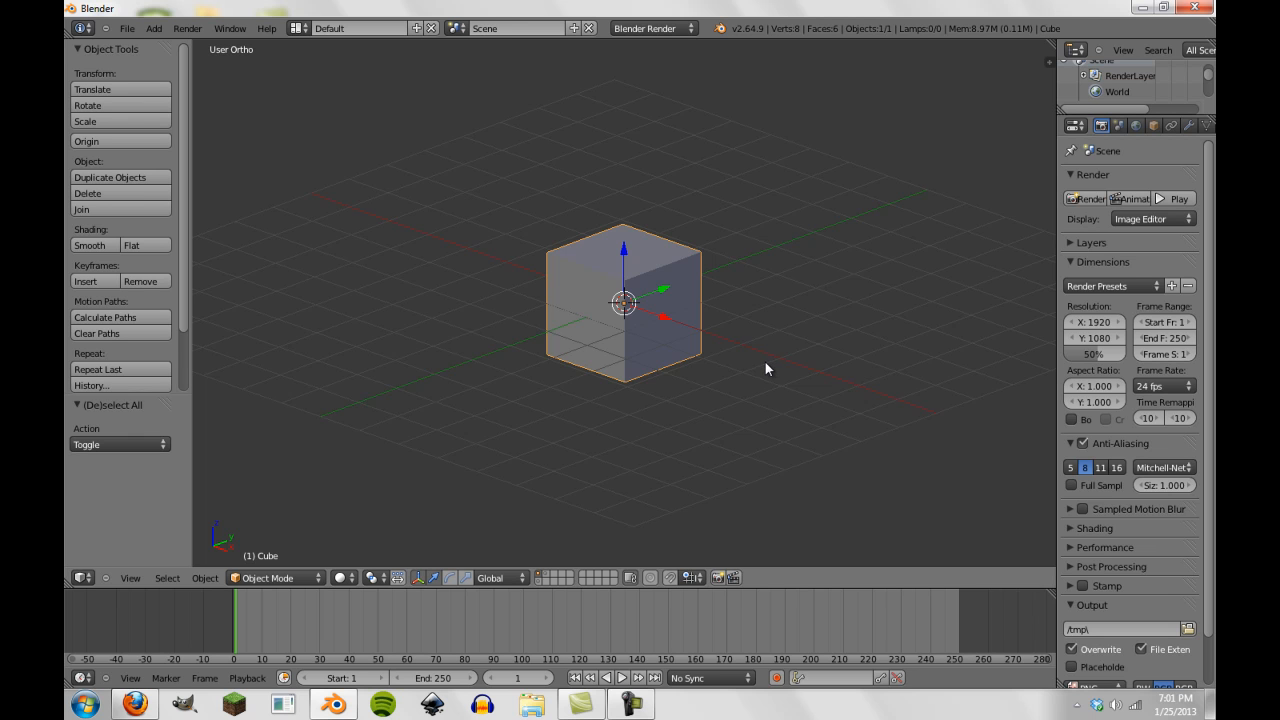
Show layers 2 through 10 one after another in the 3D view.
key("2")
key("3")
key("4")
key("5")
key("6")
key("7")
key("8")
key("9")
key("0")
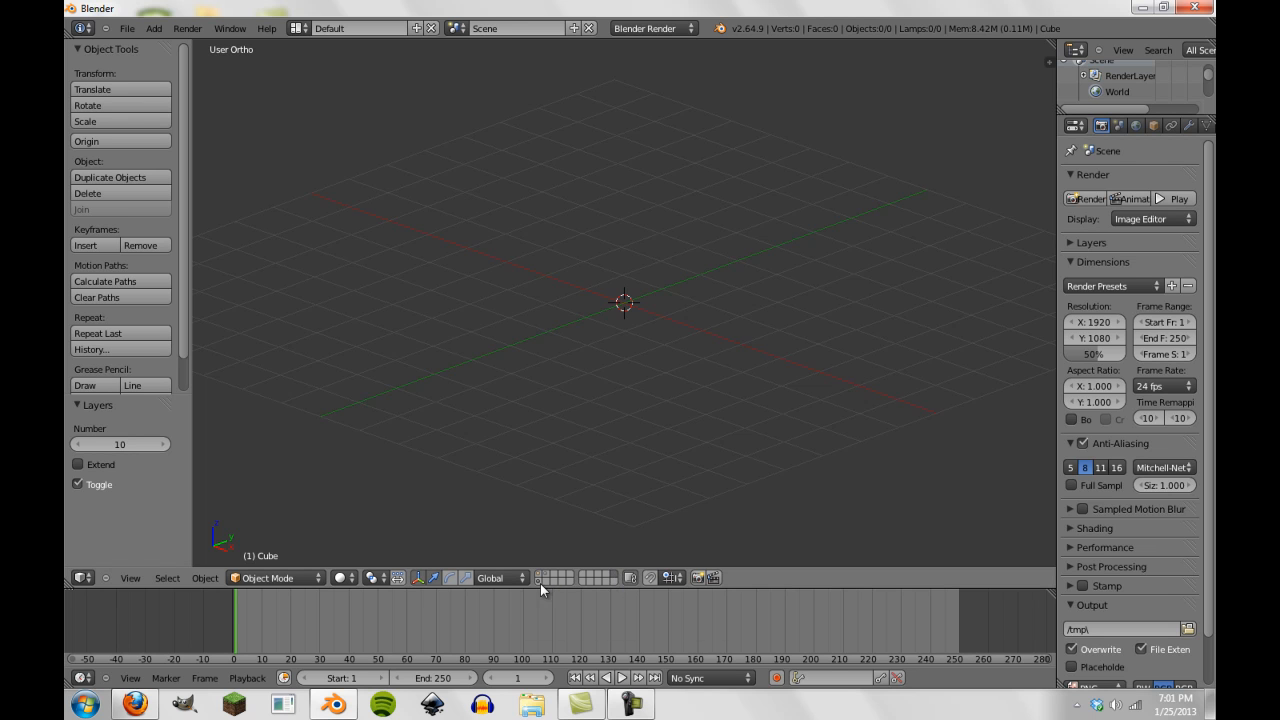
Show layers 9, 7 and 8, and return to layer 1 with the cube.
key("9")
key("7")
key("8")
key("9")
key("8")
left_click(539, 580)
left_click(538, 575)
left_click(538, 576)
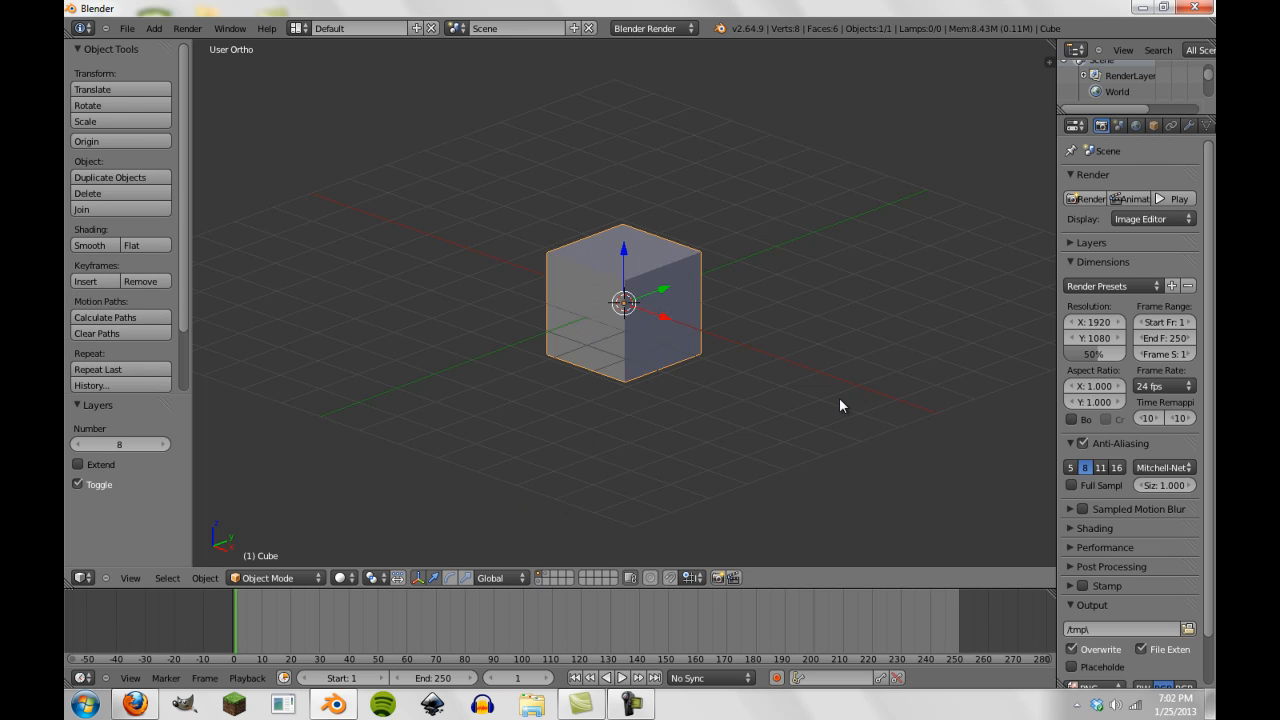
Show some empty layers, and compare the contents of layer 1 and layer 11, ending on layer 1.
left_click(550, 581)
left_click(569, 578)
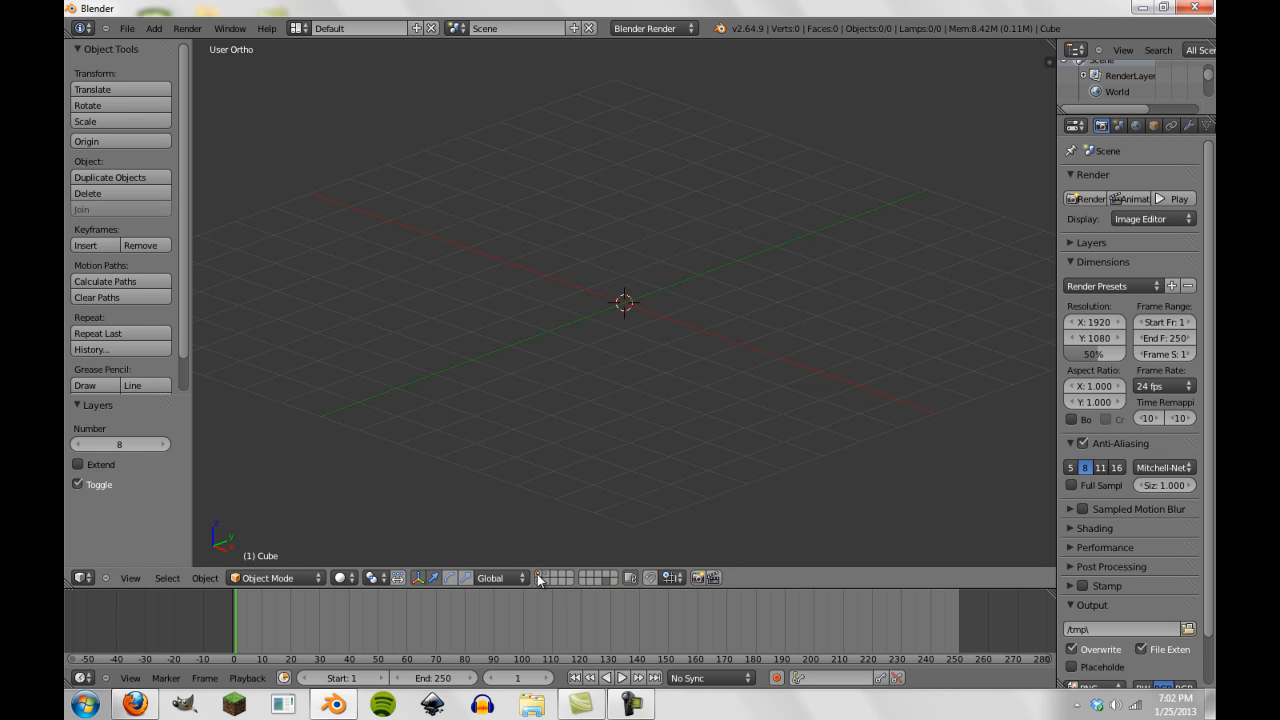
left_click(538, 576)
left_click(540, 583)
left_click(537, 576)
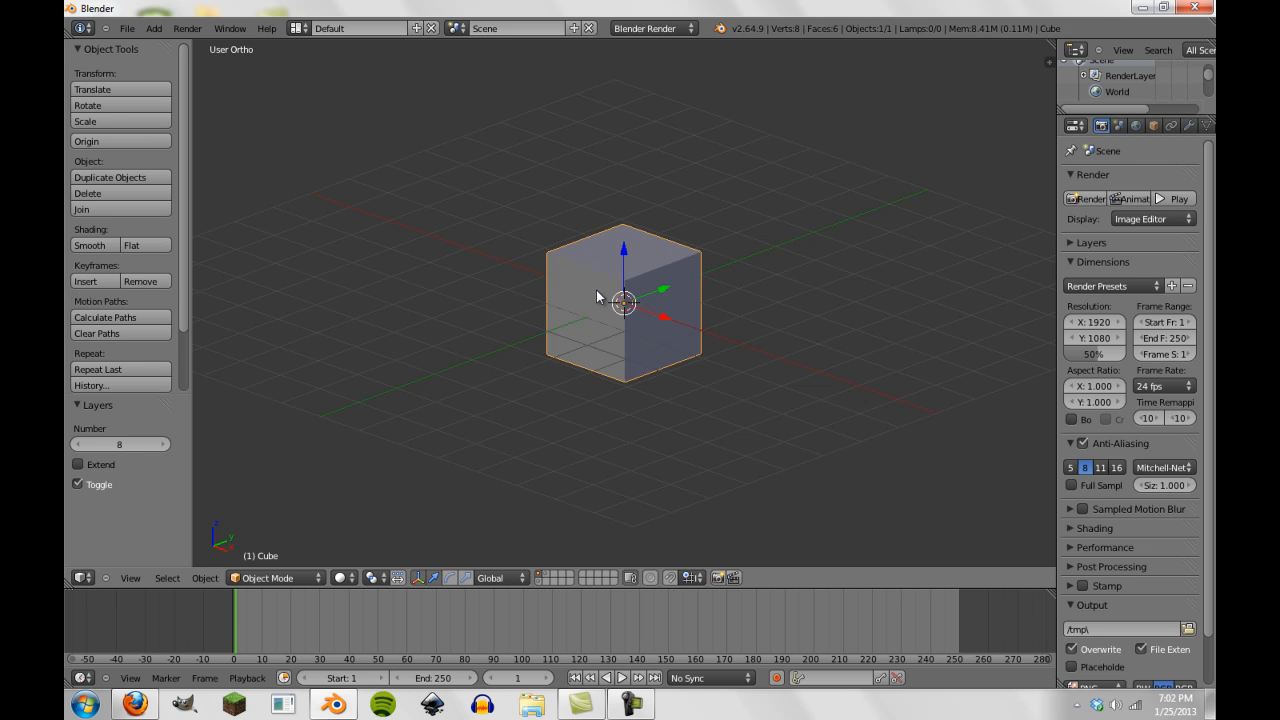
Show layers 11 and 14 from the second row of layers, and return to layer 1.
key("alt+1")
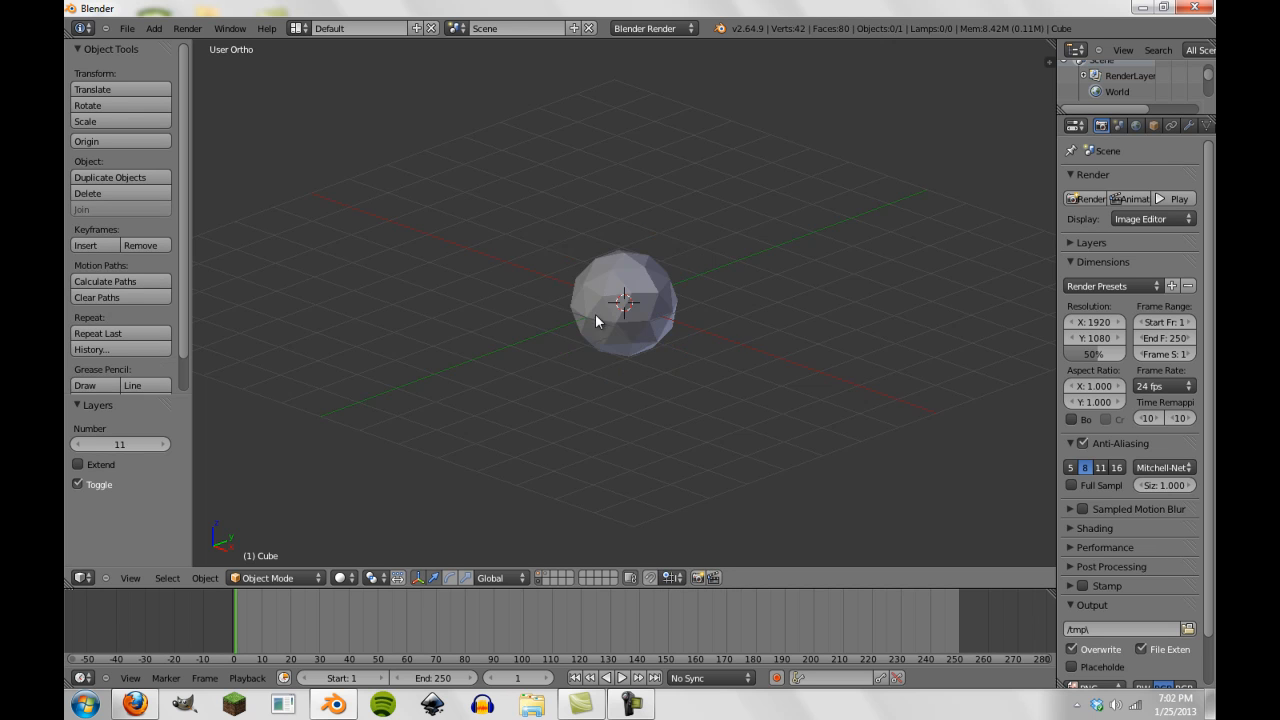
key("alt+4")
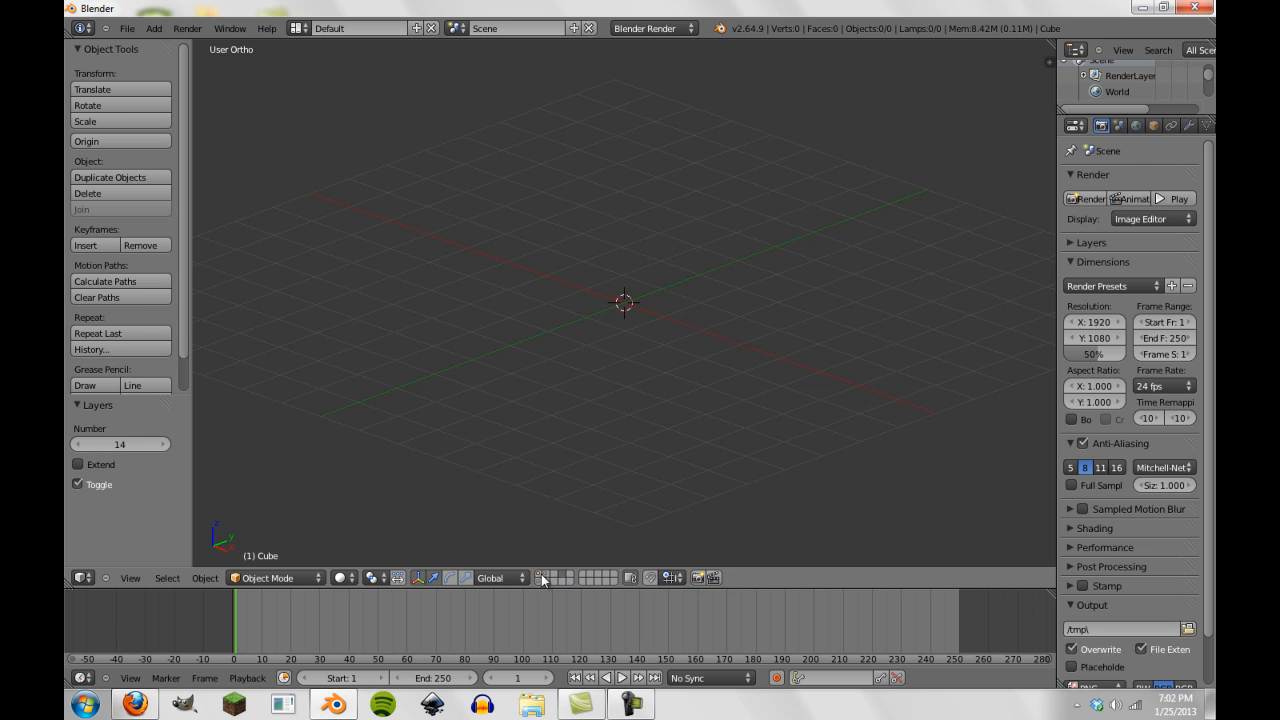
left_click(540, 574)
left_click(547, 574)
left_click(540, 576)
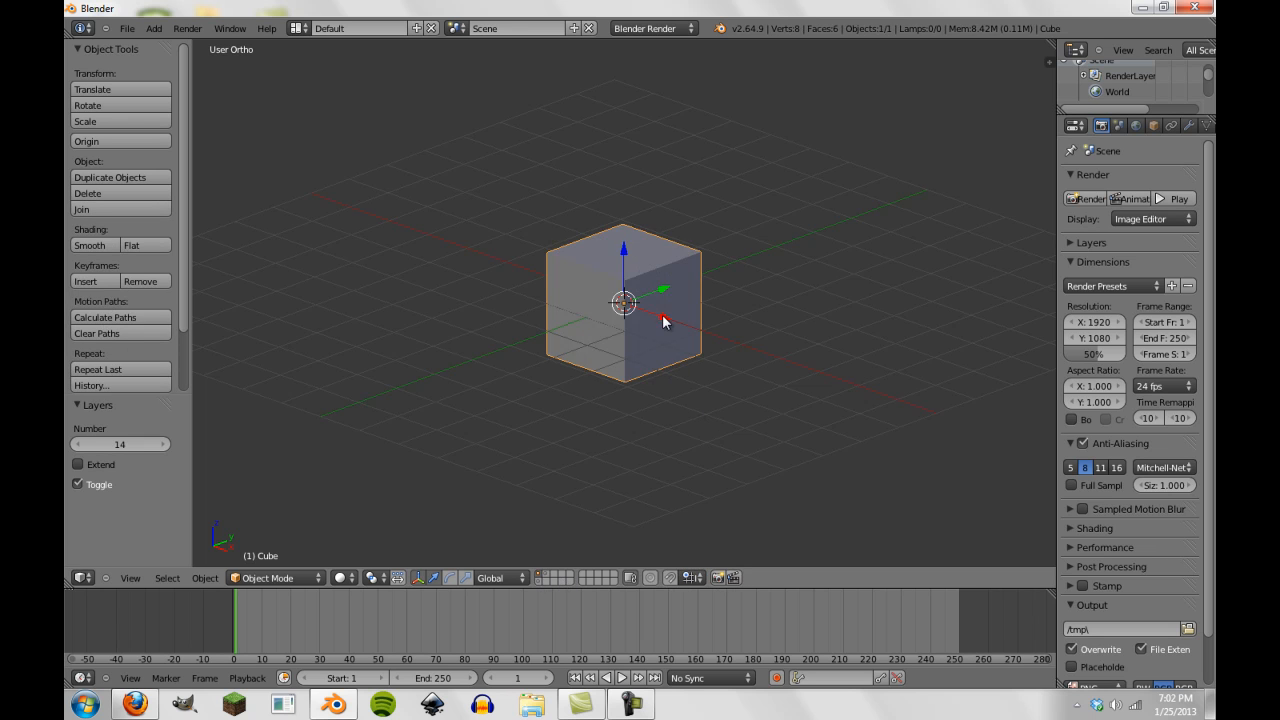
Move the selected cube to layer 15 and show that layer.
key("m")
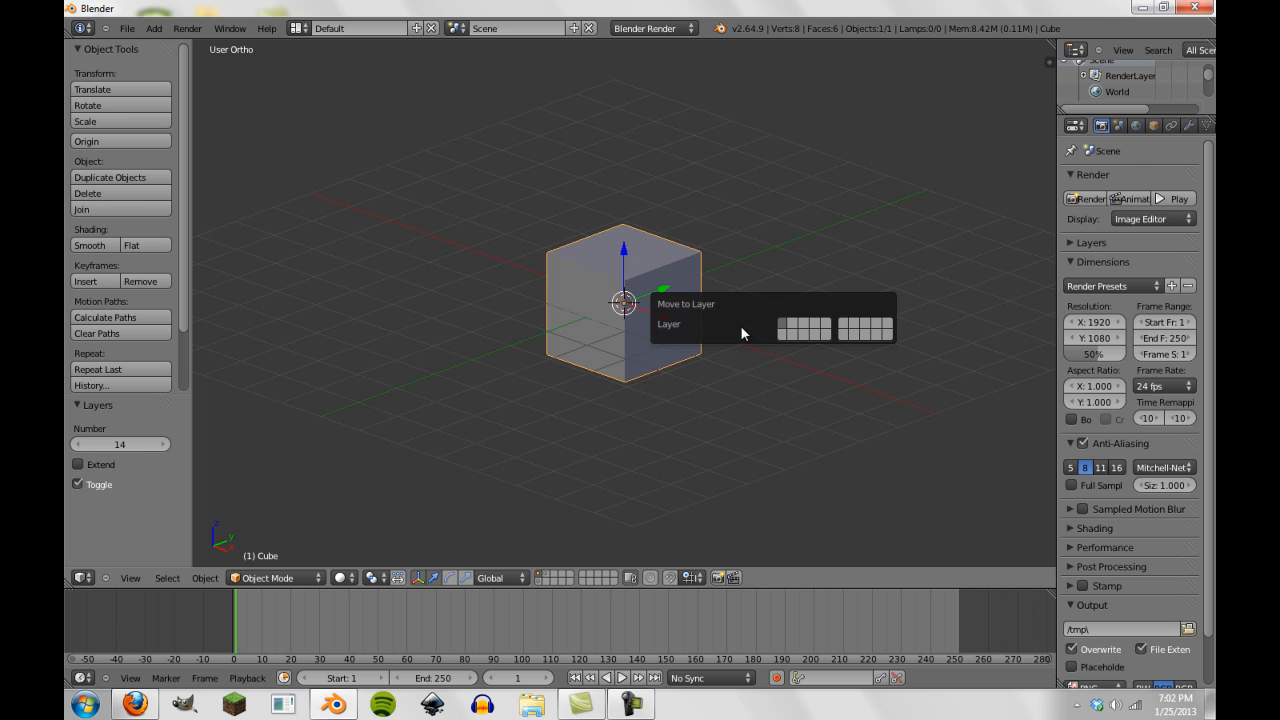
left_click(825, 335)
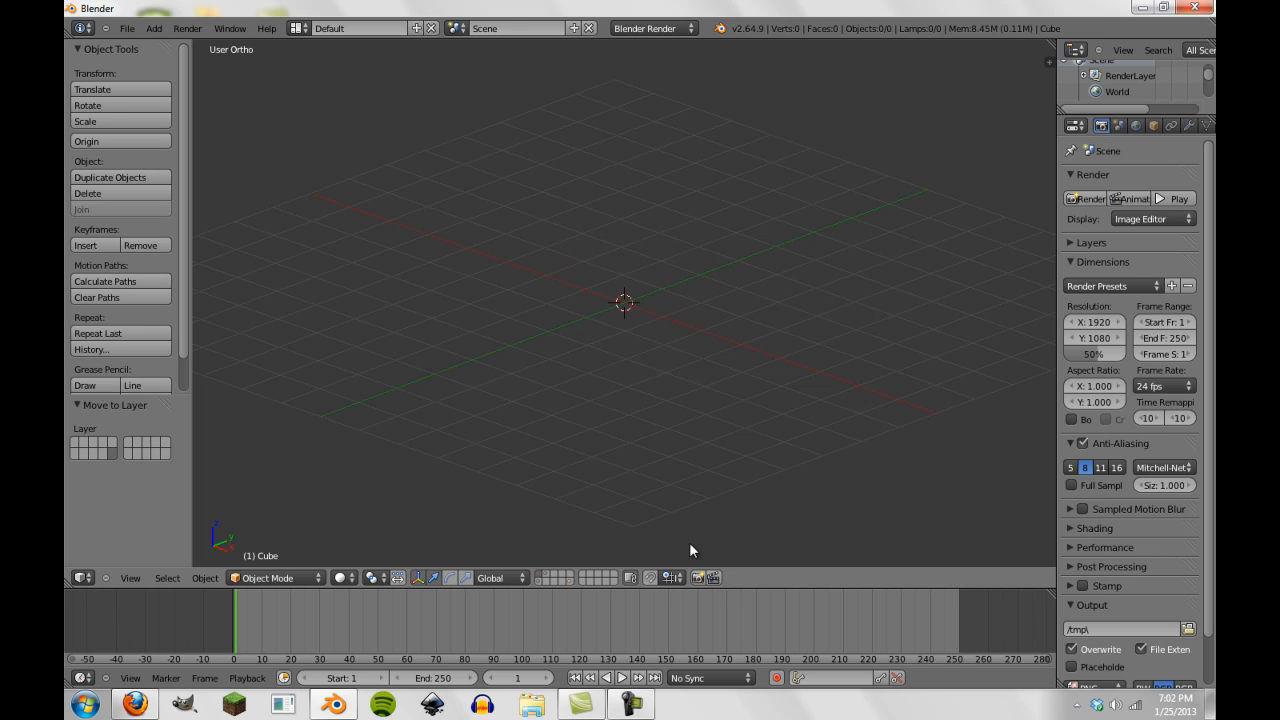
left_click(569, 582)
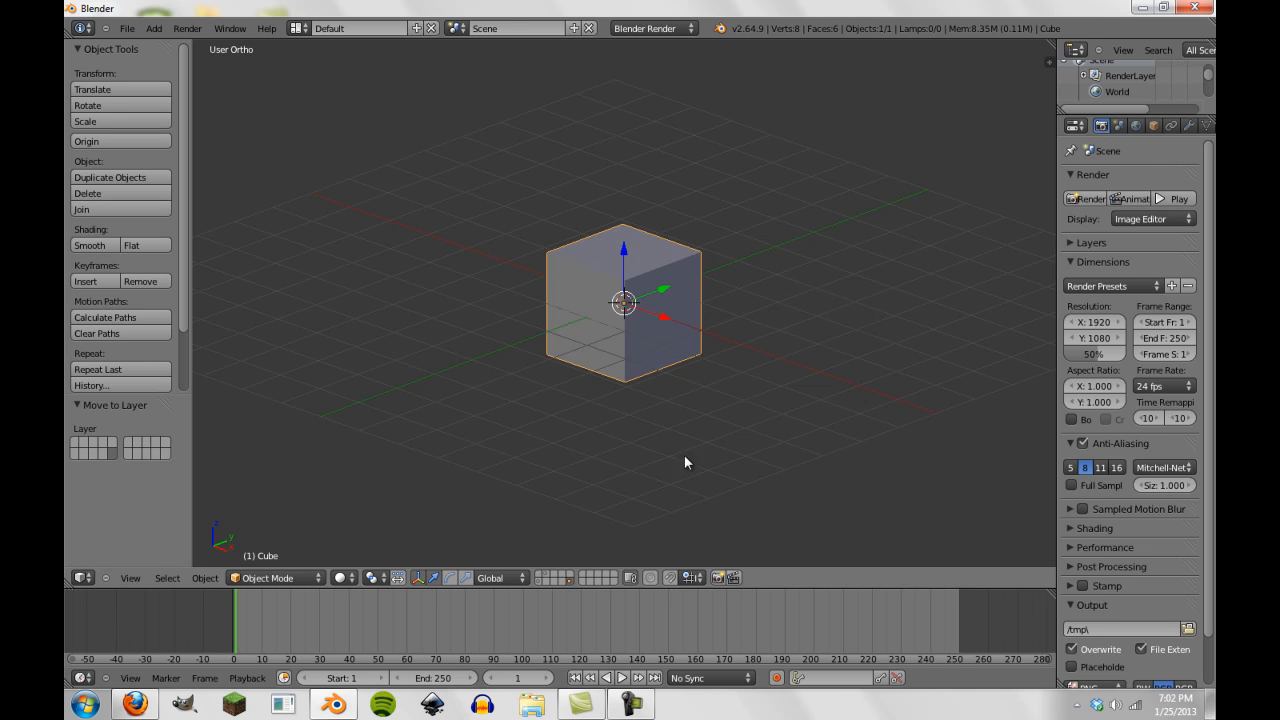
Move the cube back to layer 1 and show that layer.
key("m")
key("1")
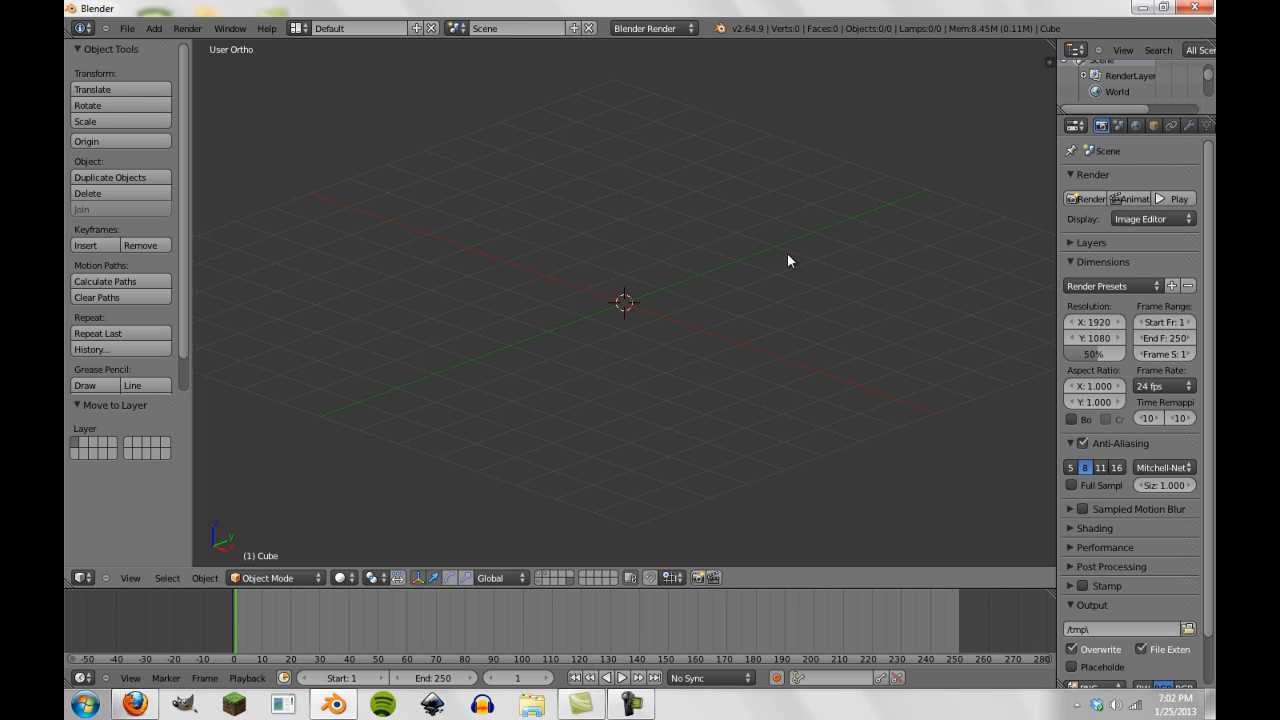
key("m")
left_click(716, 250)
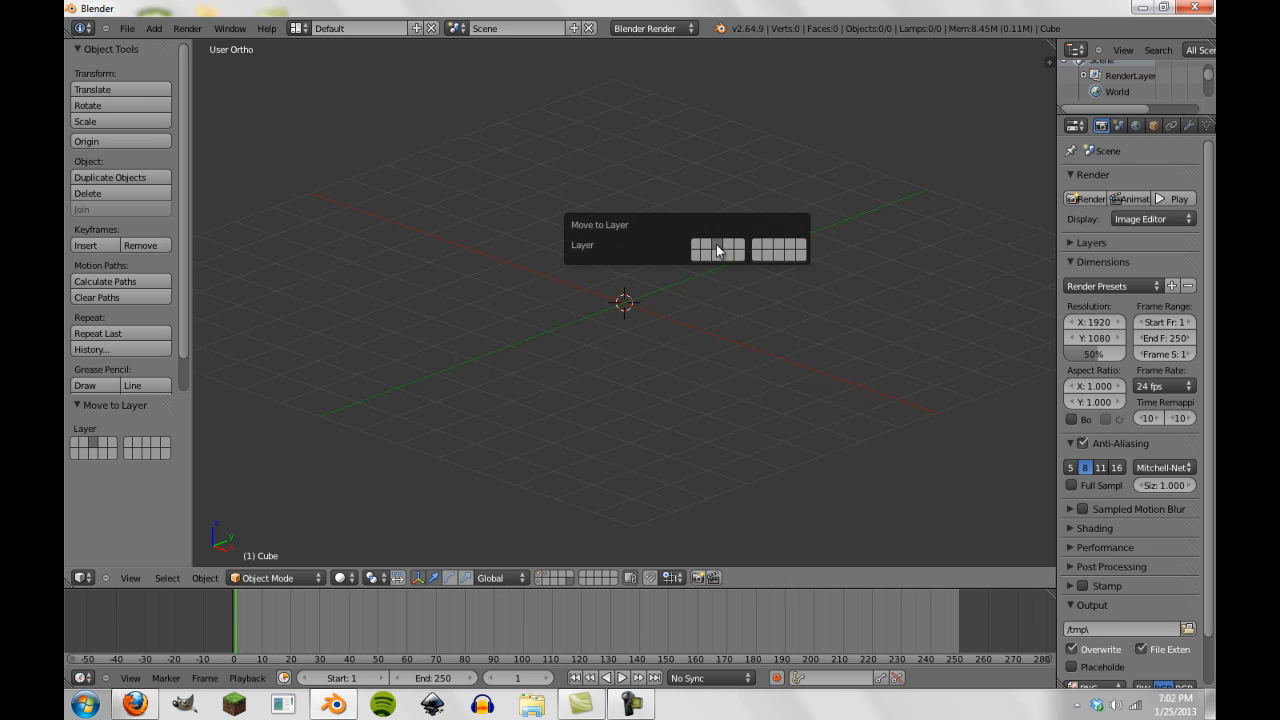
left_click(539, 575)
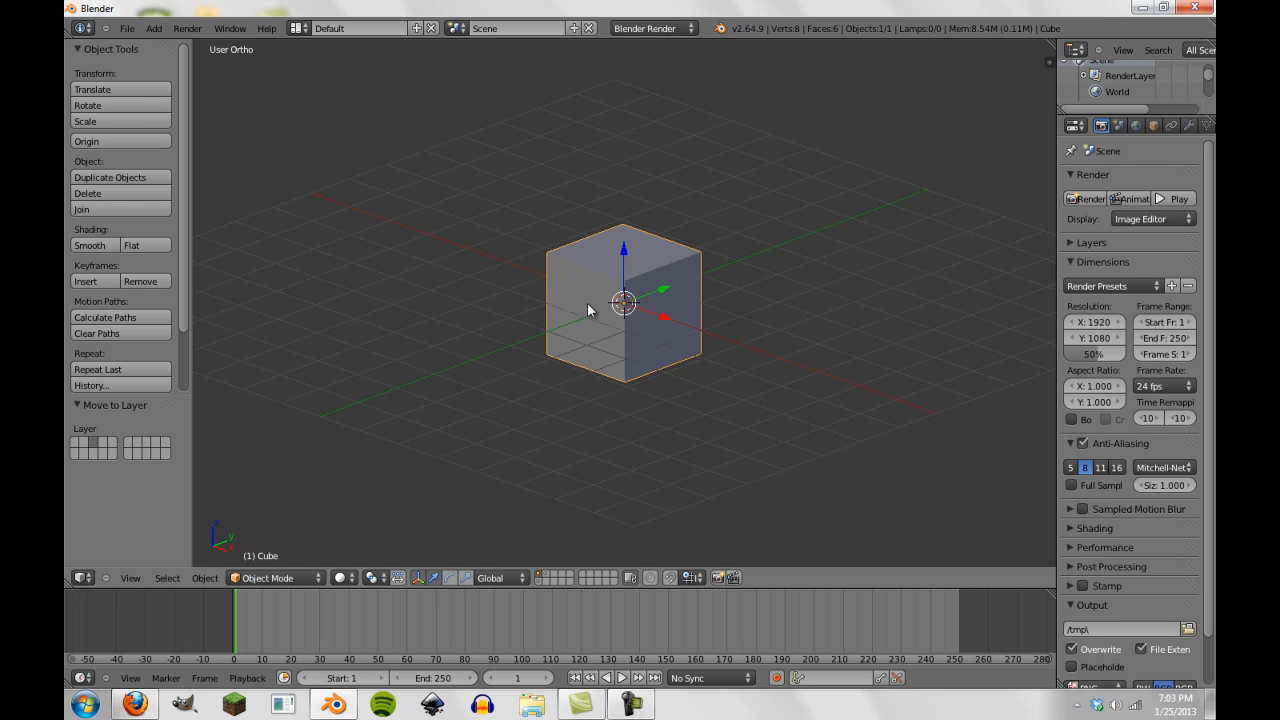
Show all layers together, and return to showing only layer 1.
key("grave")
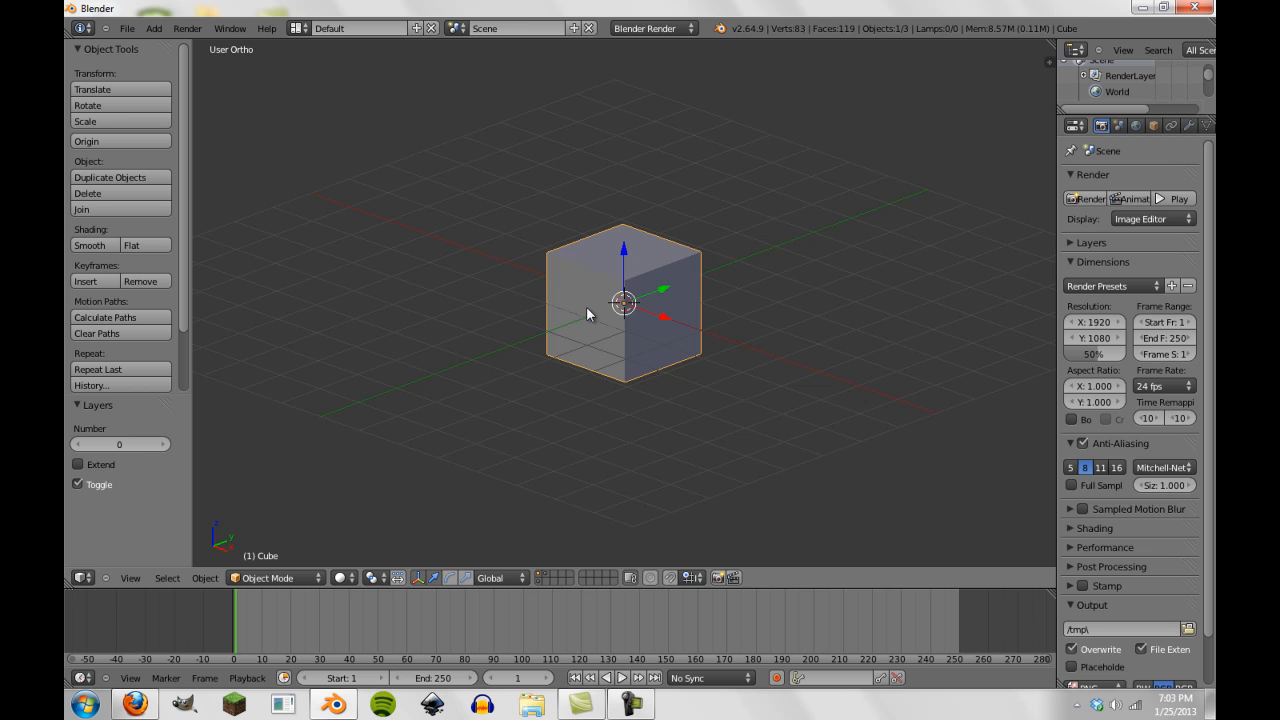
key("1")
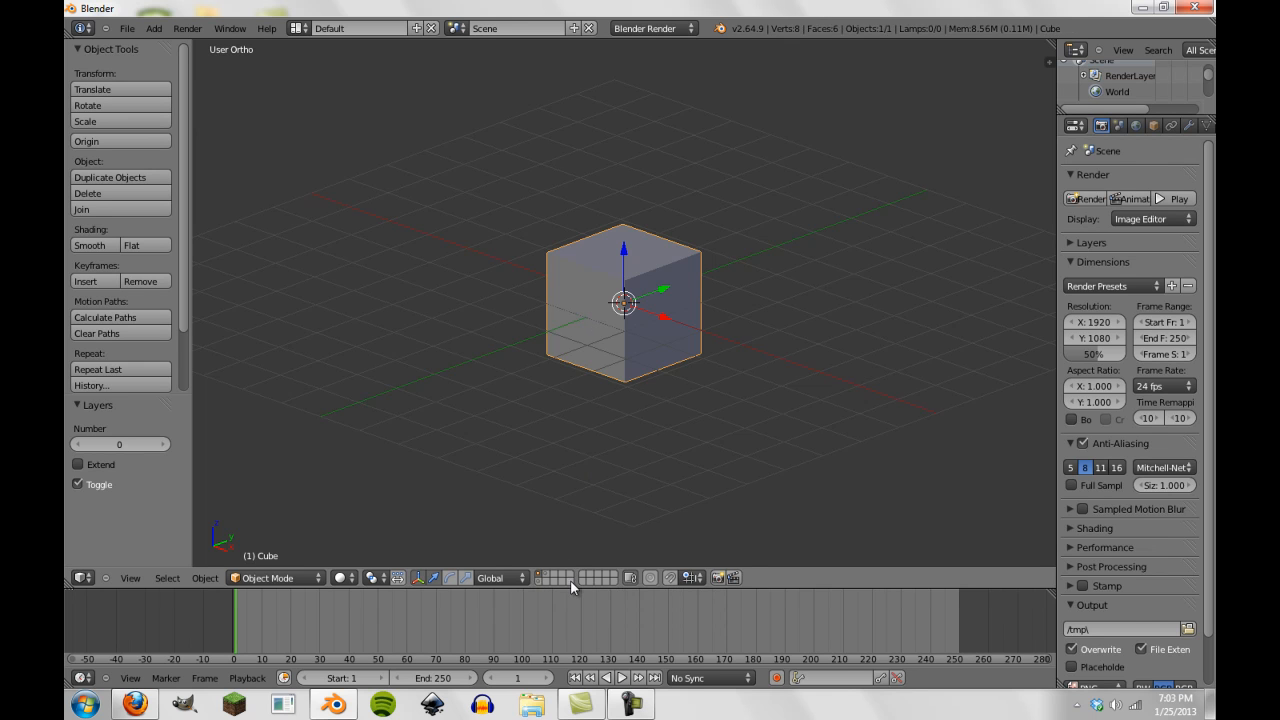
left_click(570, 578)
left_click(538, 575)
key("2")
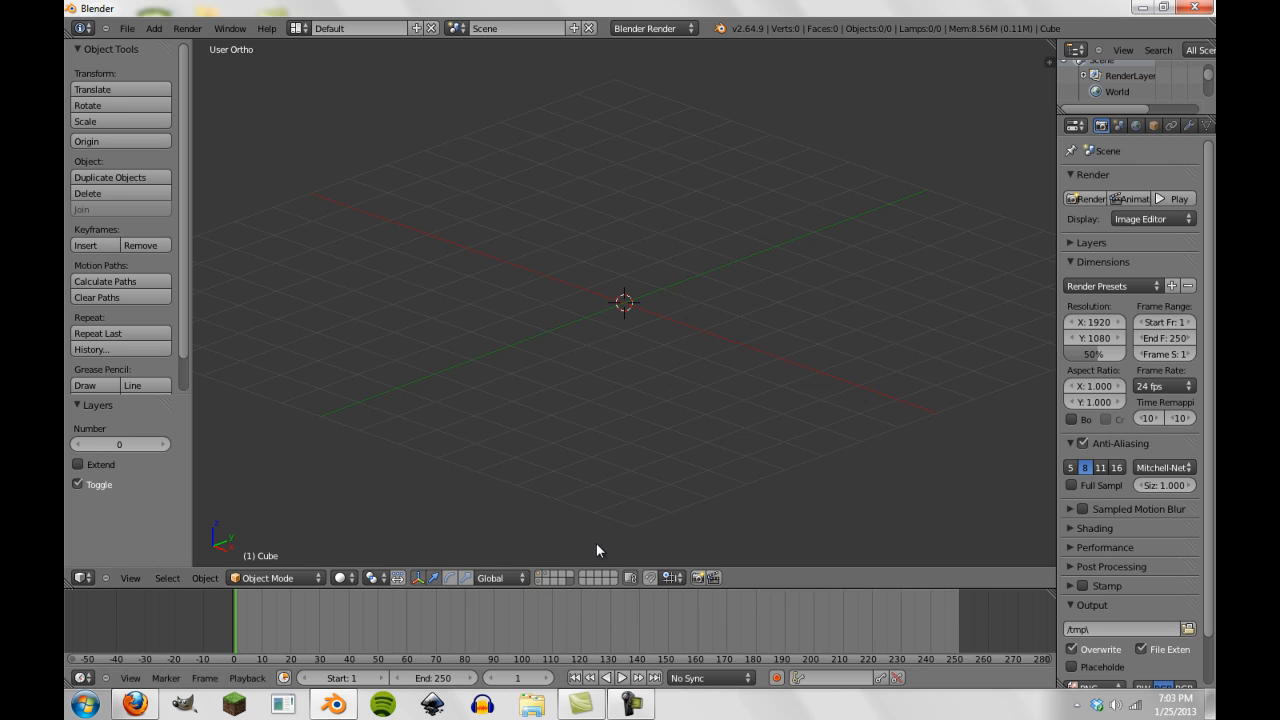
left_click(542, 578)
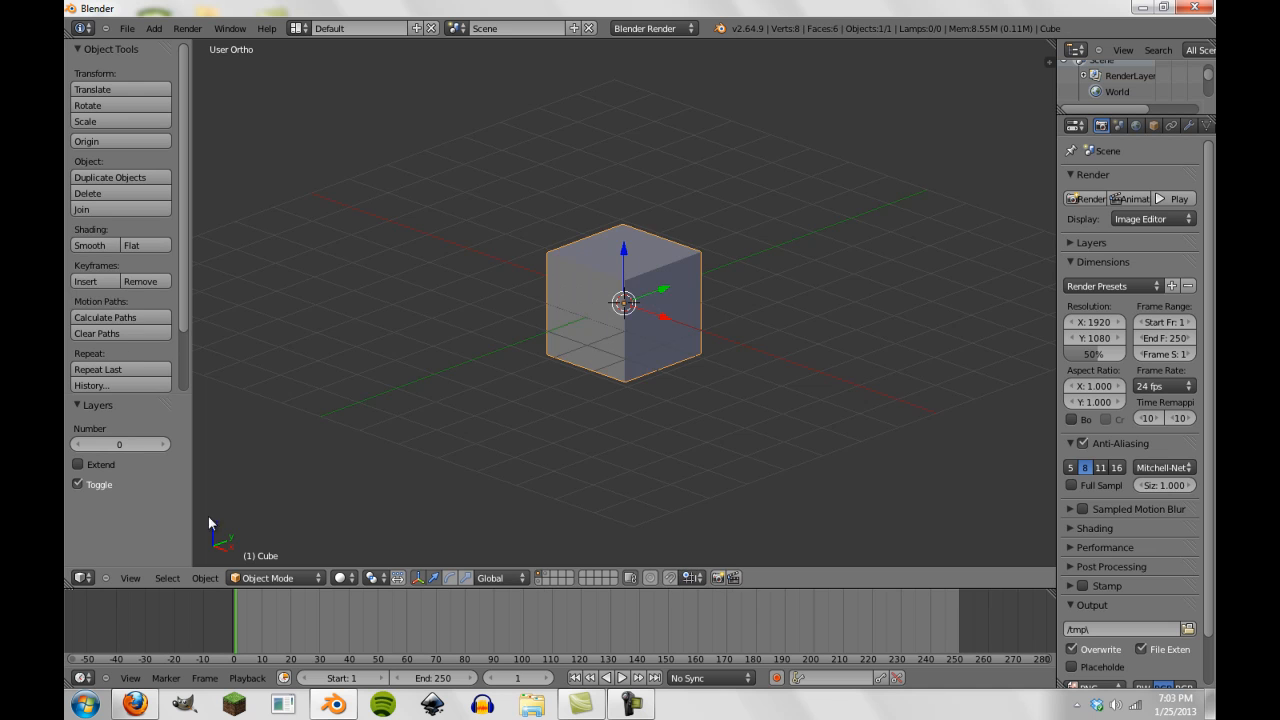
Toggle the Extend option and step the layer number up to 6 and back down to 0 in the layer-switching settings.
left_click(82, 464)
left_click(162, 445)
left_click(162, 445)
left_click(162, 445)
left_click(162, 445)
left_click(162, 445)
left_click(162, 445)
left_click(76, 446)
left_click(76, 446)
left_click(93, 465)
left_click(74, 446)
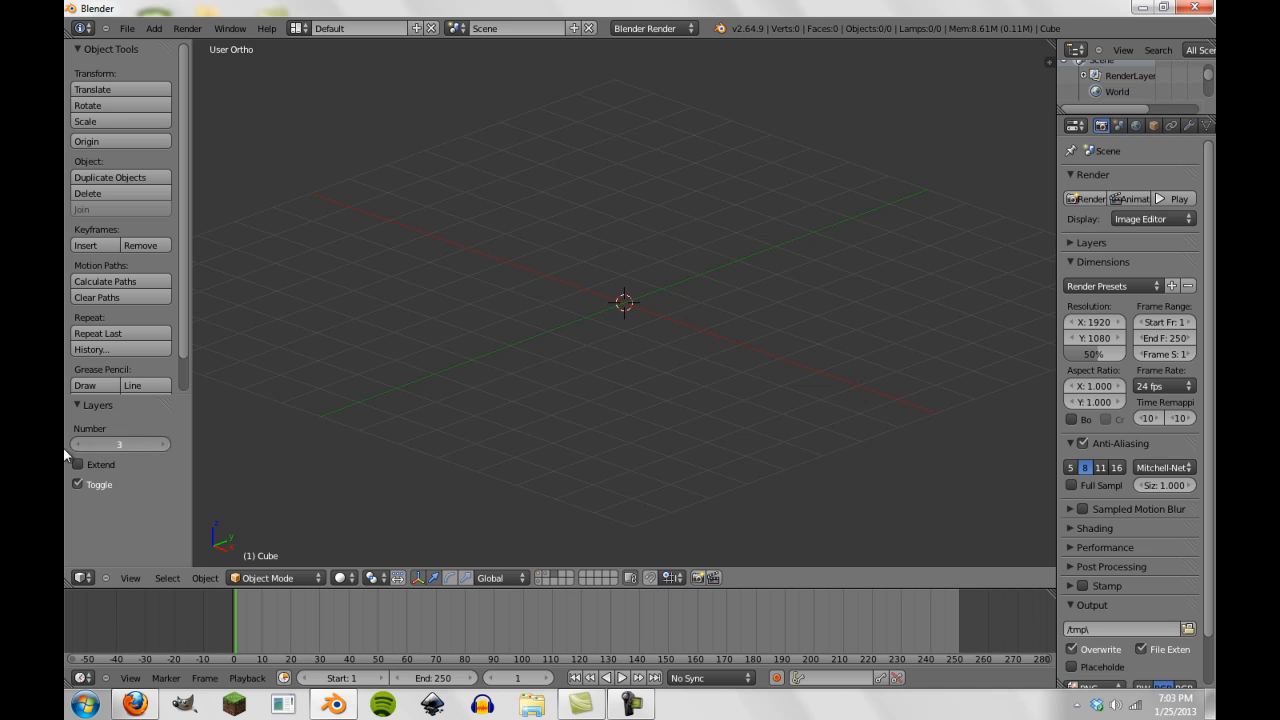
left_click(74, 446)
left_click(74, 446)
left_click(74, 446)
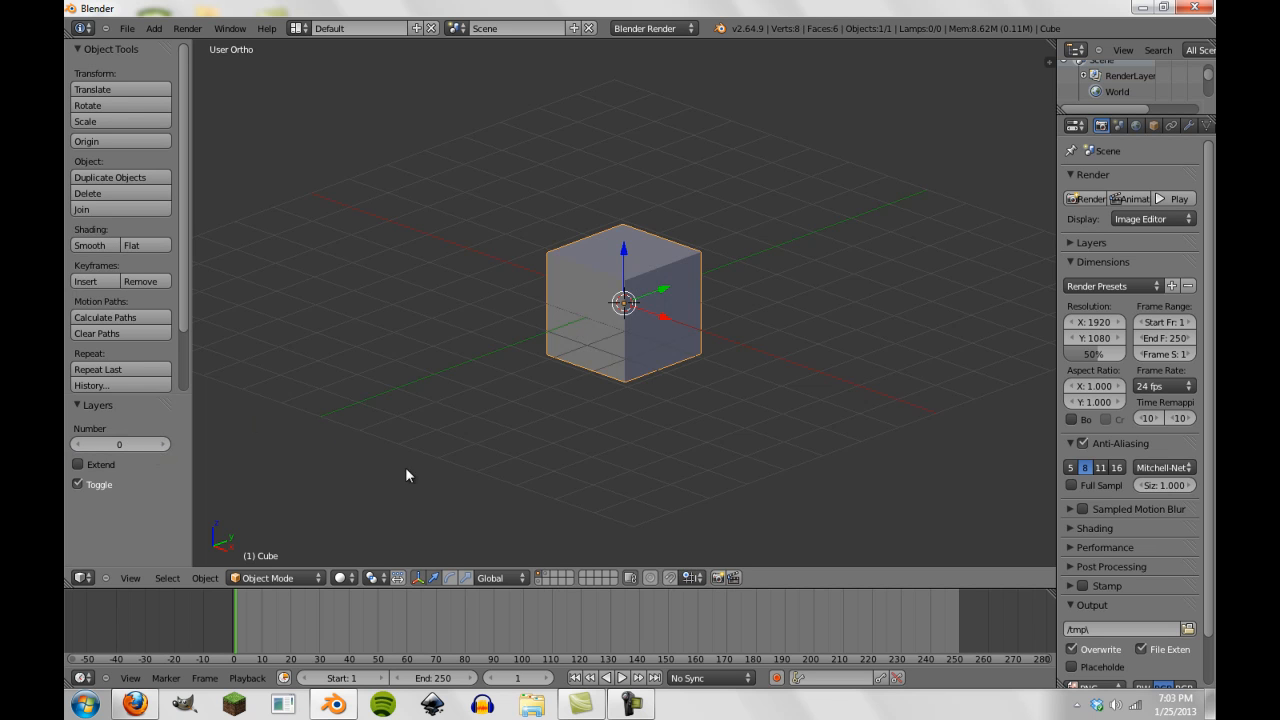
Deselect the cube on layer 1.
scroll(556, 495, "down", 3)
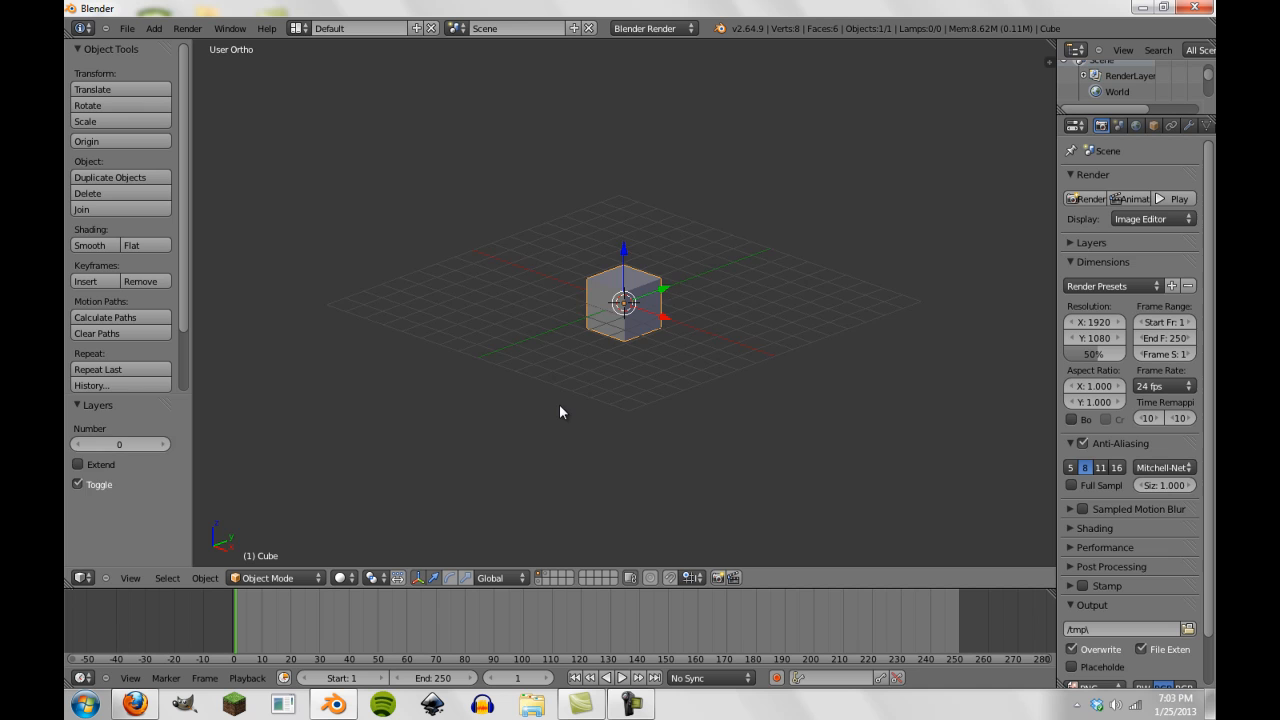
key("a")
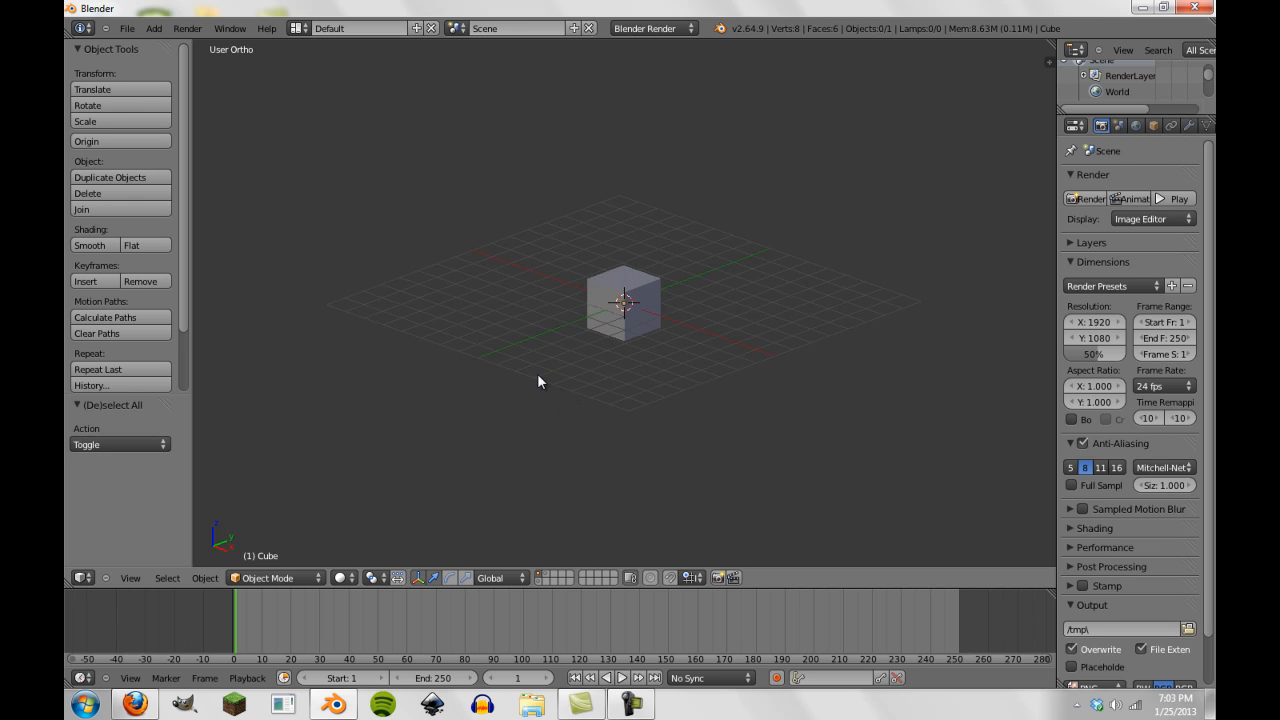